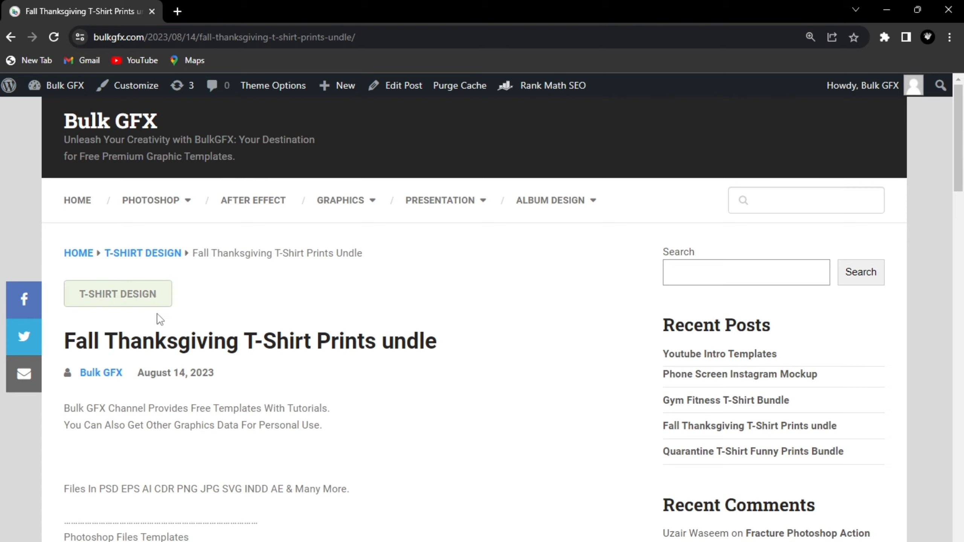
{"action": "scroll", "coordinate": [158, 319], "scroll_direction": "down", "scroll_amount": 5}
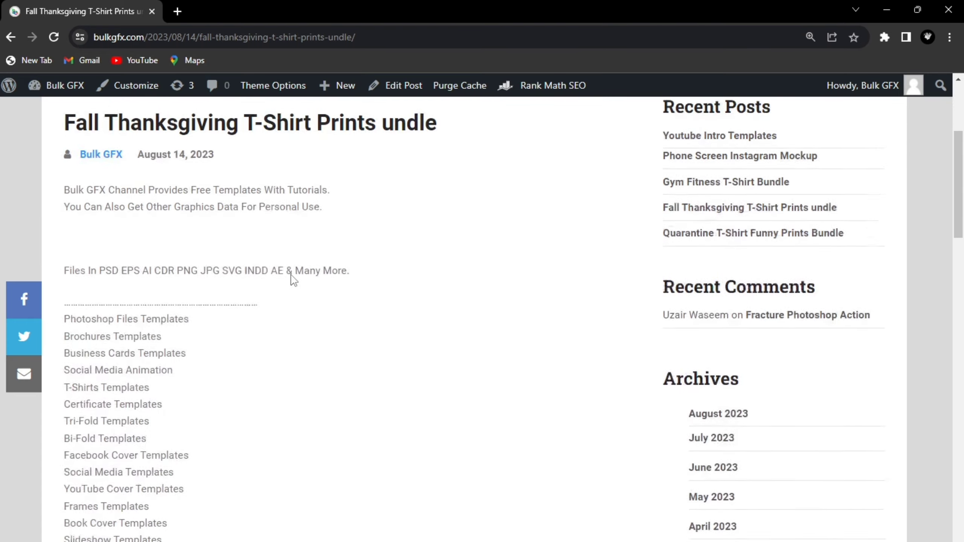
{"action": "scroll", "coordinate": [290, 275], "scroll_direction": "down", "scroll_amount": 8}
{"action": "scroll", "coordinate": [351, 351], "scroll_direction": "down", "scroll_amount": 7}
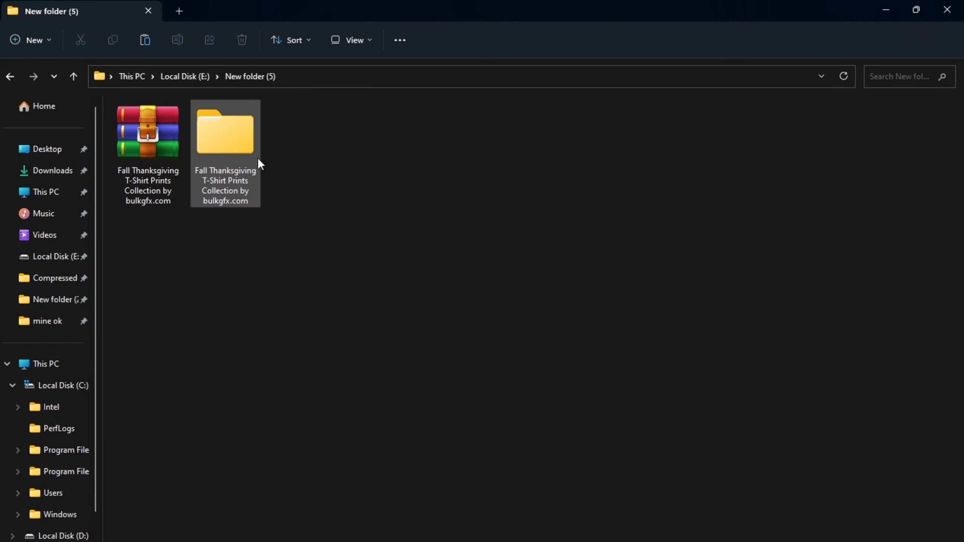
{"action": "double_click", "coordinate": [258, 157]}
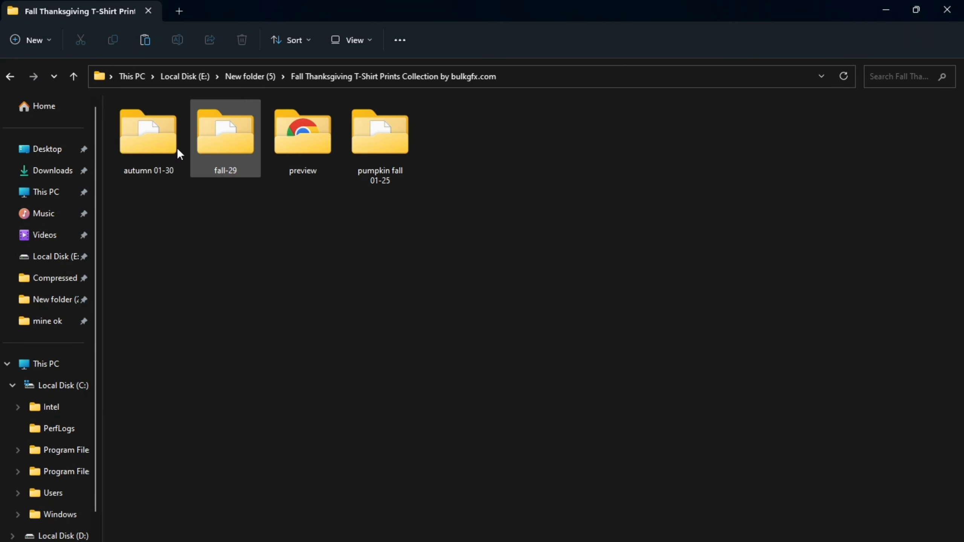
{"action": "double_click", "coordinate": [149, 143]}
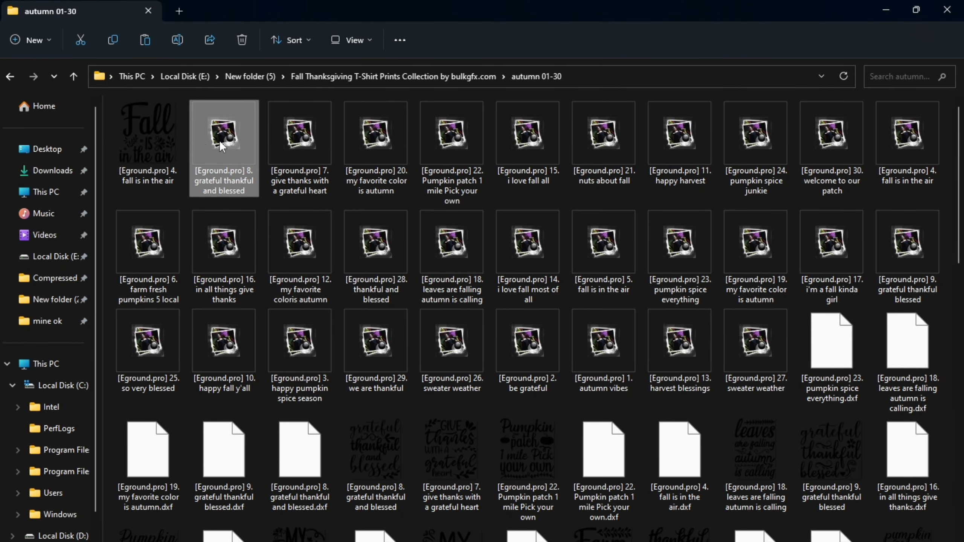
{"action": "double_click", "coordinate": [205, 145]}
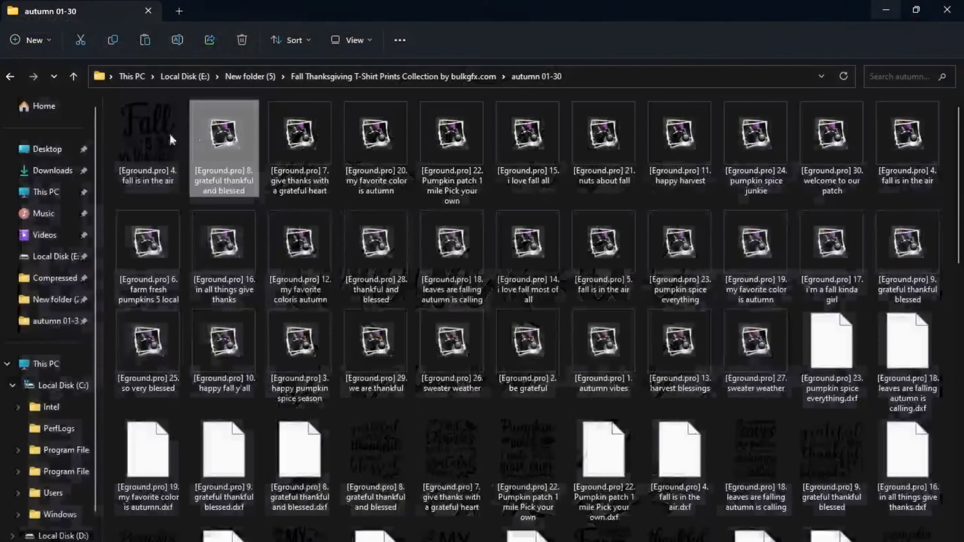
{"action": "double_click", "coordinate": [139, 146]}
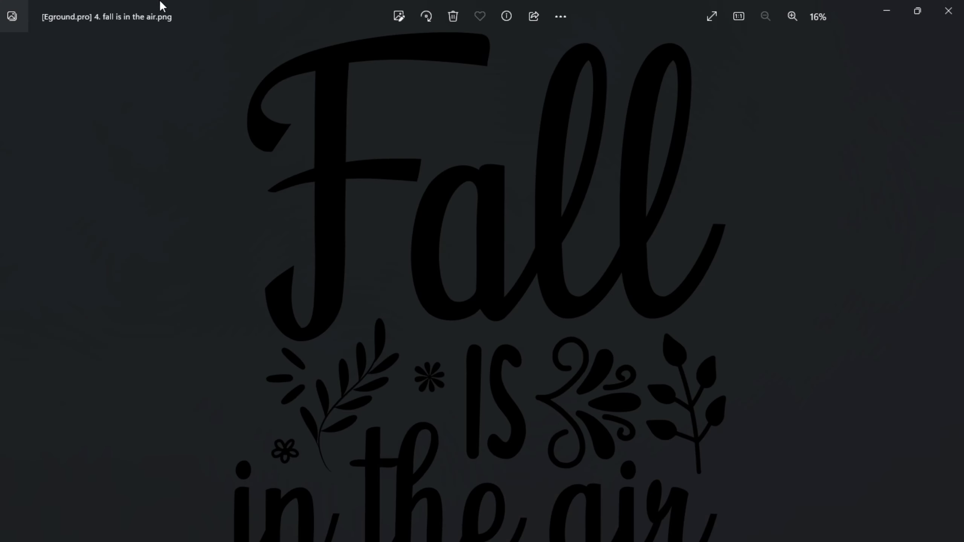
{"action": "scroll", "coordinate": [594, 309], "scroll_direction": "down", "scroll_amount": 3}
{"action": "scroll", "coordinate": [650, 359], "scroll_direction": "down", "scroll_amount": 3}
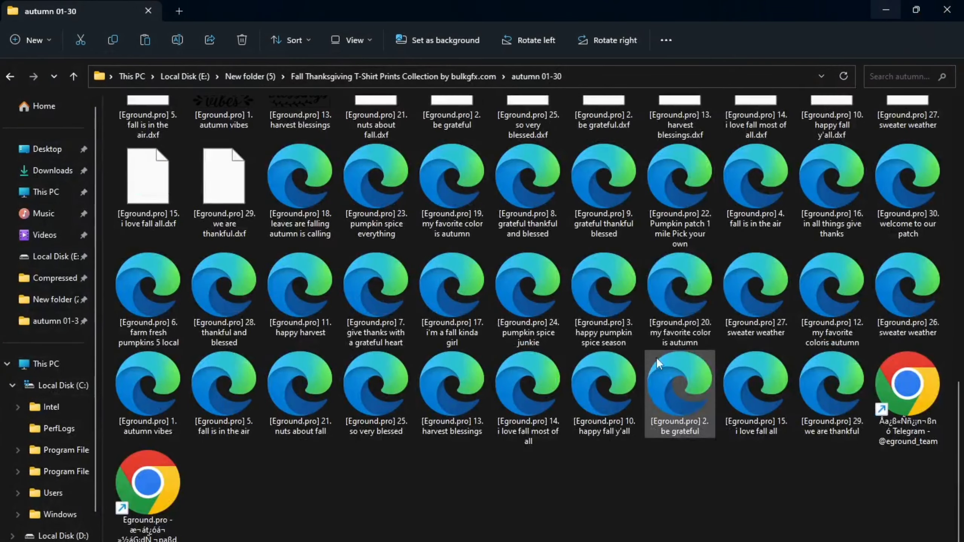
{"action": "double_click", "coordinate": [738, 281]}
{"action": "left_click", "coordinate": [949, 11]}
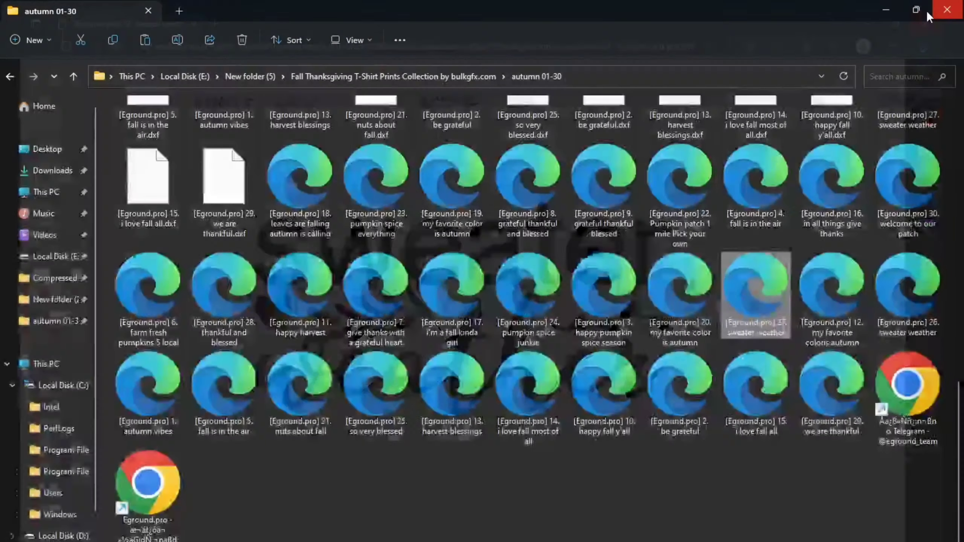
- Open the fall-29 folder and preview its harvest time design
{"action": "left_click", "coordinate": [11, 77]}
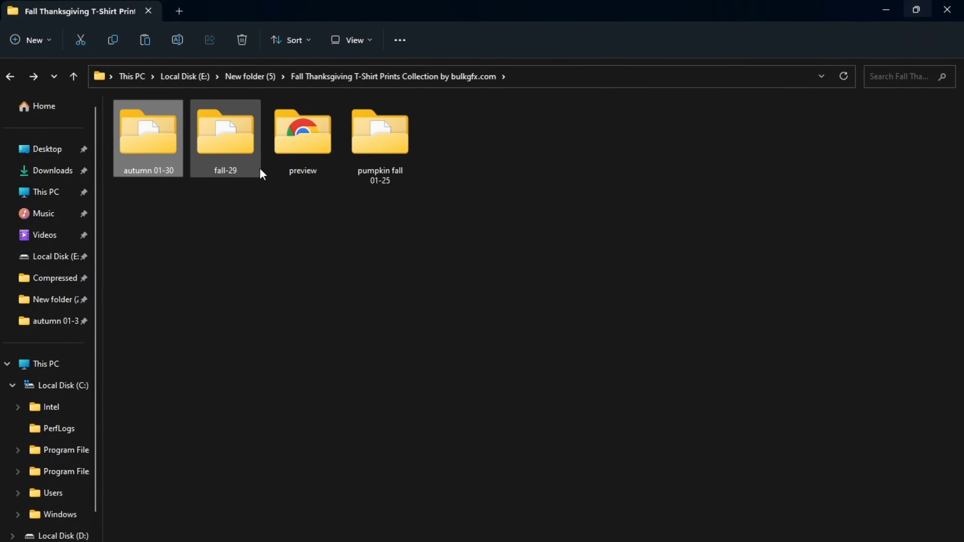
{"action": "double_click", "coordinate": [227, 150]}
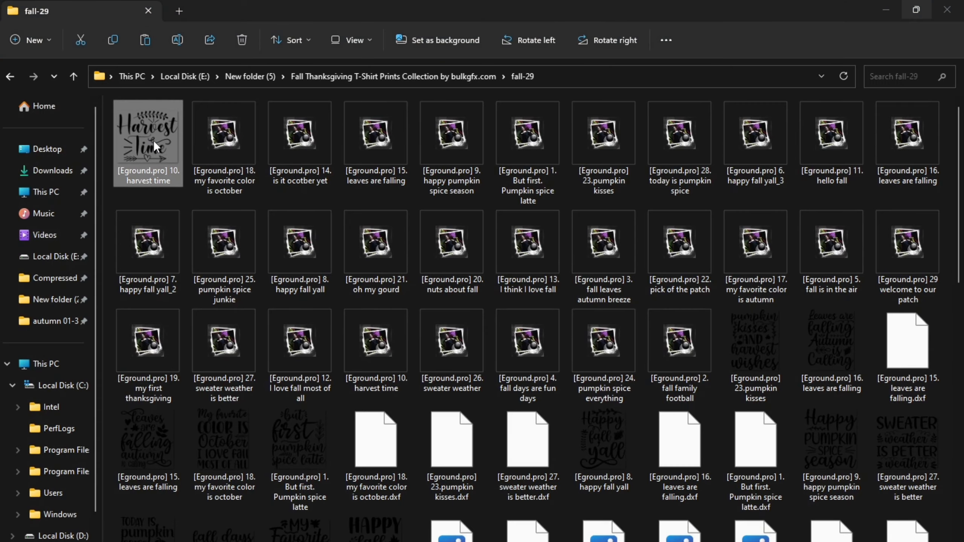
{"action": "double_click", "coordinate": [153, 141]}
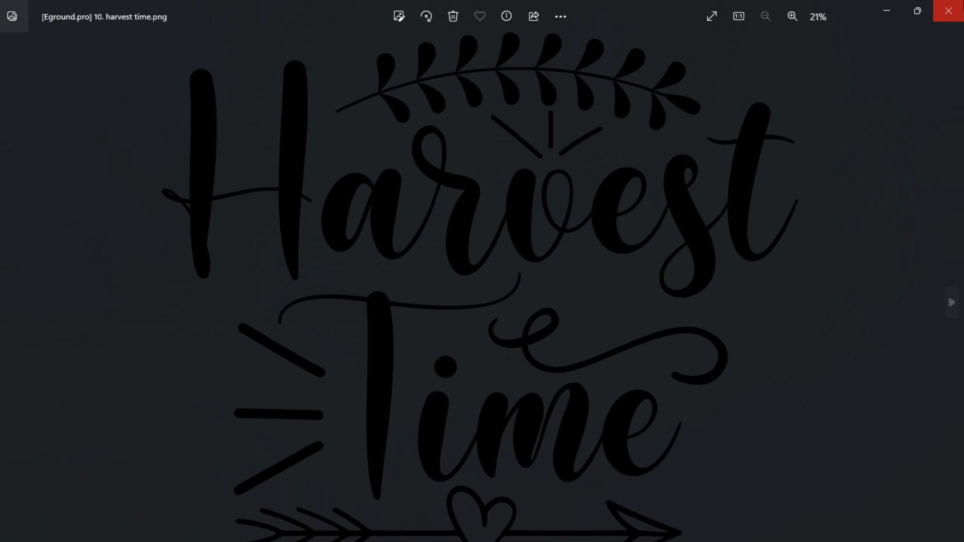
{"action": "key", "text": "alt+F4"}
{"action": "scroll", "coordinate": [549, 300], "scroll_direction": "down", "scroll_amount": 5}
{"action": "scroll", "coordinate": [559, 235], "scroll_direction": "down", "scroll_amount": 5}
{"action": "scroll", "coordinate": [512, 415], "scroll_direction": "down", "scroll_amount": 3}
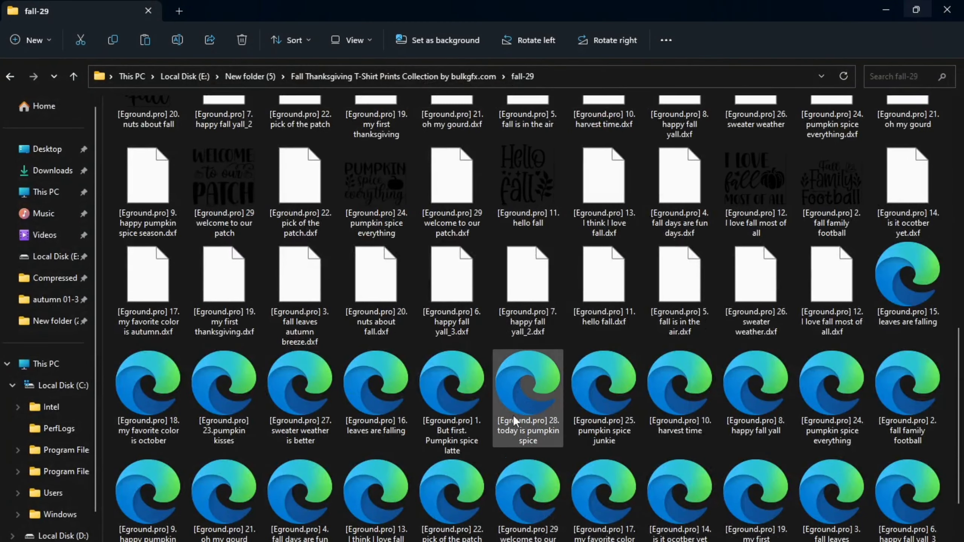
- Look inside the preview folder, then return to the collection folder
{"action": "left_click", "coordinate": [17, 68]}
{"action": "double_click", "coordinate": [310, 135]}
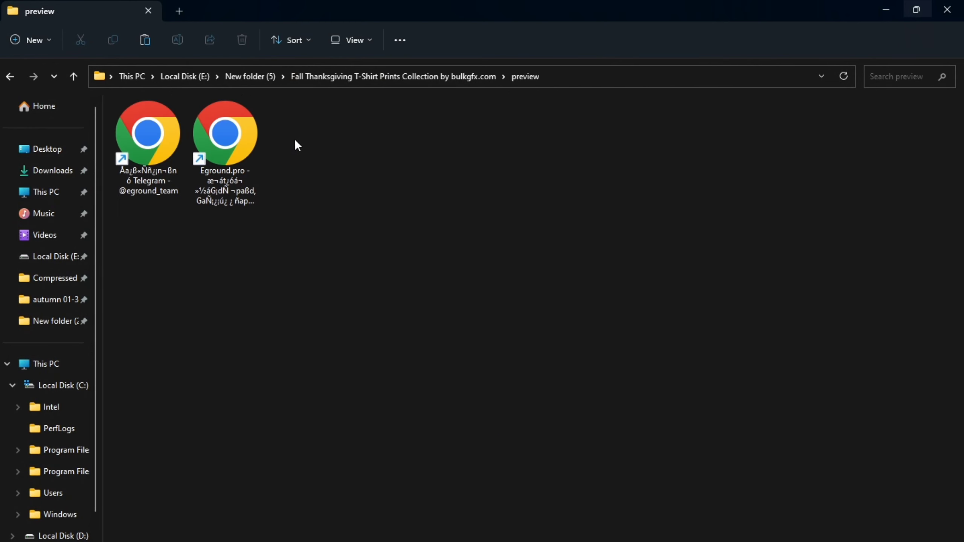
{"action": "left_click", "coordinate": [10, 76]}
- Open pumpkin fall 01-25 and preview the pumpkin kisses and harvest wishes design
{"action": "double_click", "coordinate": [392, 159]}
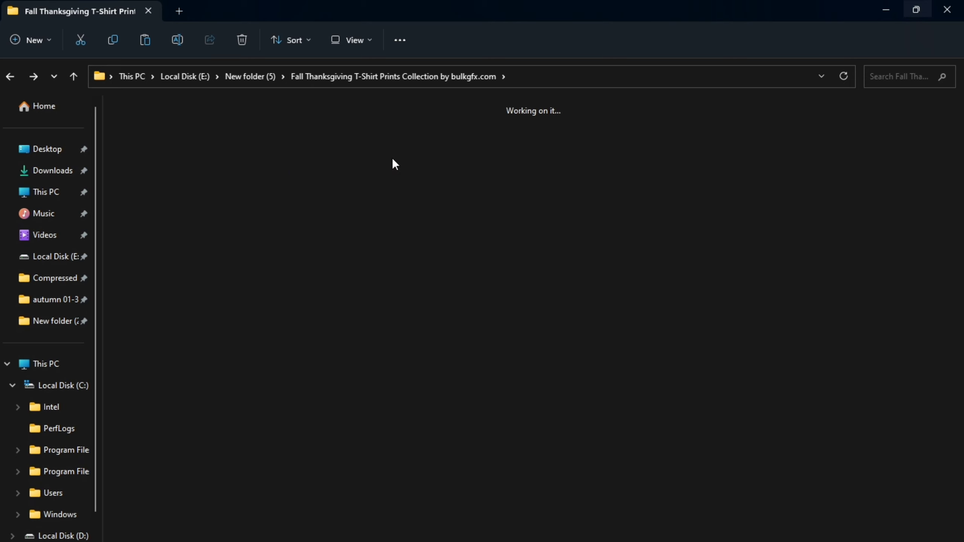
{"action": "double_click", "coordinate": [143, 127]}
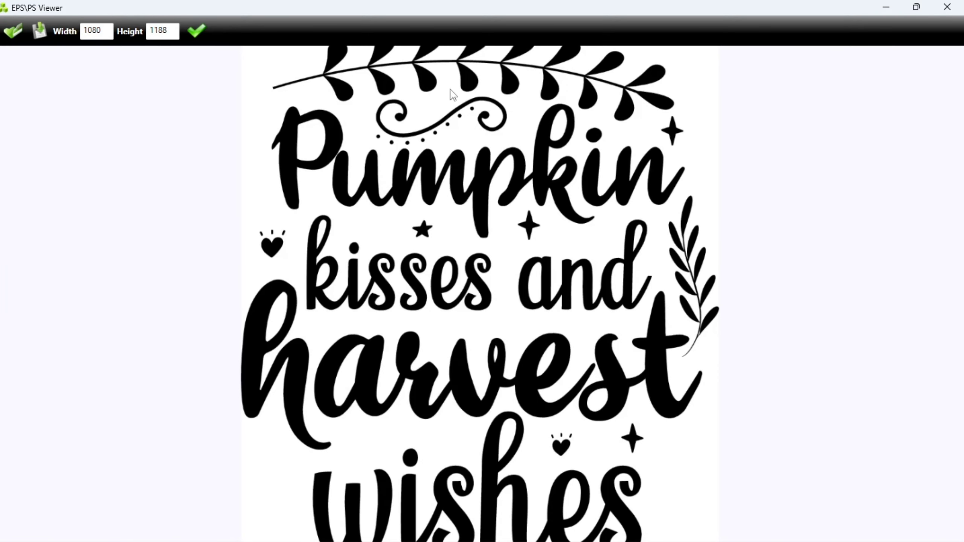
{"action": "left_click", "coordinate": [947, 7]}
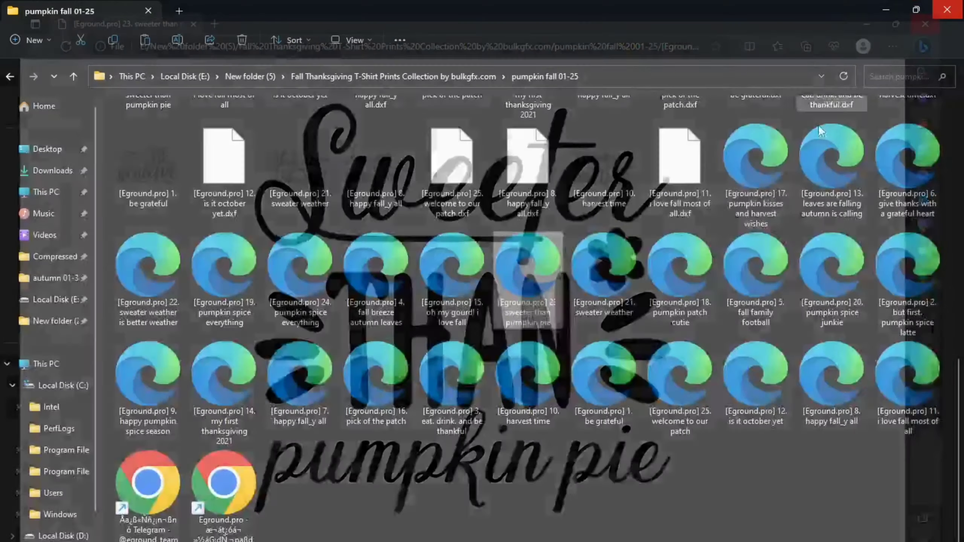
{"action": "scroll", "coordinate": [605, 207], "scroll_direction": "up", "scroll_amount": 5}
- Preview the leaves are falling and pumpkin kisses designs, then go back to the collection folder
{"action": "double_click", "coordinate": [603, 360]}
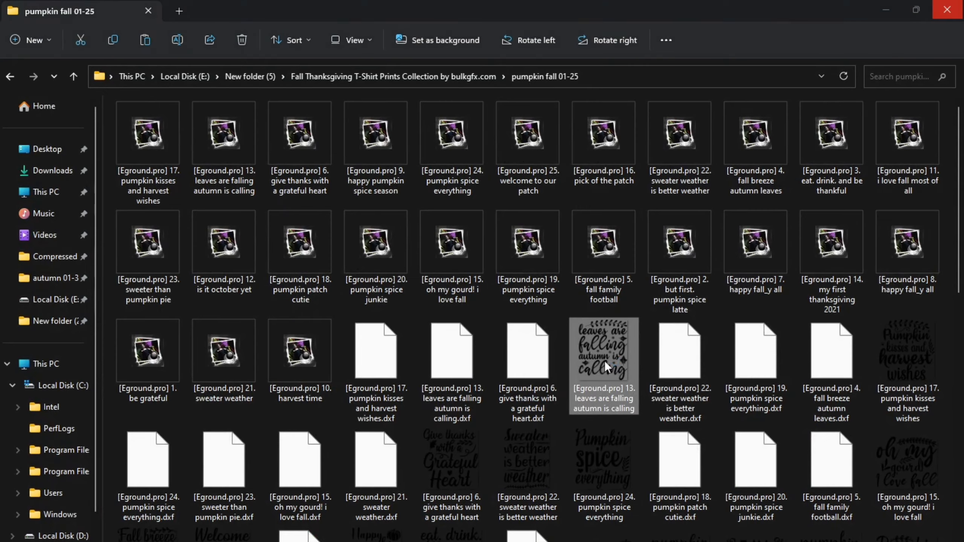
{"action": "mouse_move", "coordinate": [482, 286]}
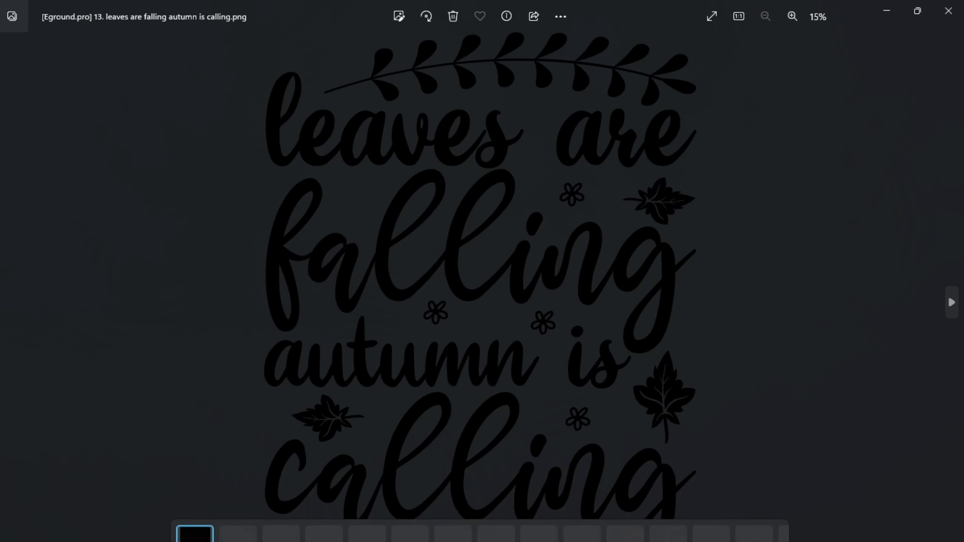
{"action": "left_click", "coordinate": [948, 11]}
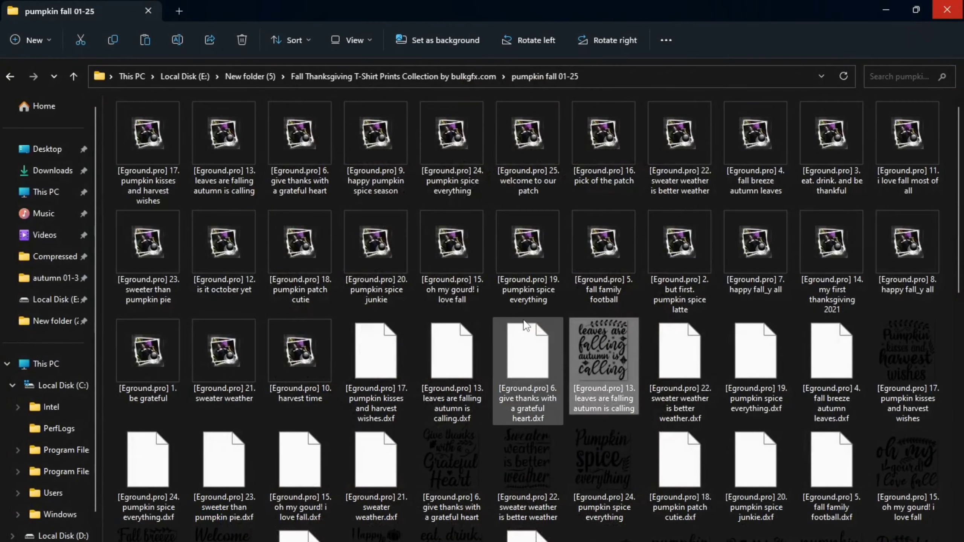
{"action": "double_click", "coordinate": [908, 354]}
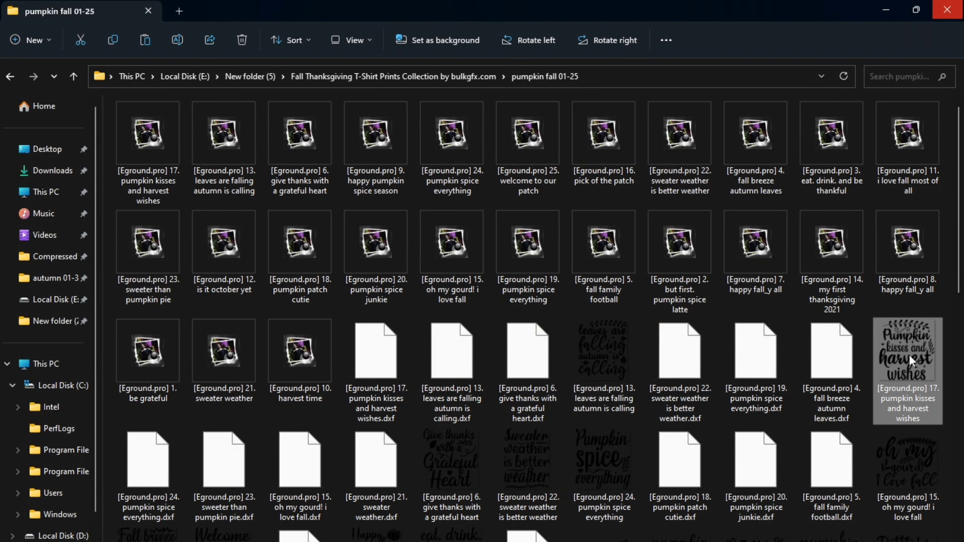
{"action": "left_click", "coordinate": [948, 11]}
{"action": "left_click", "coordinate": [11, 75]}
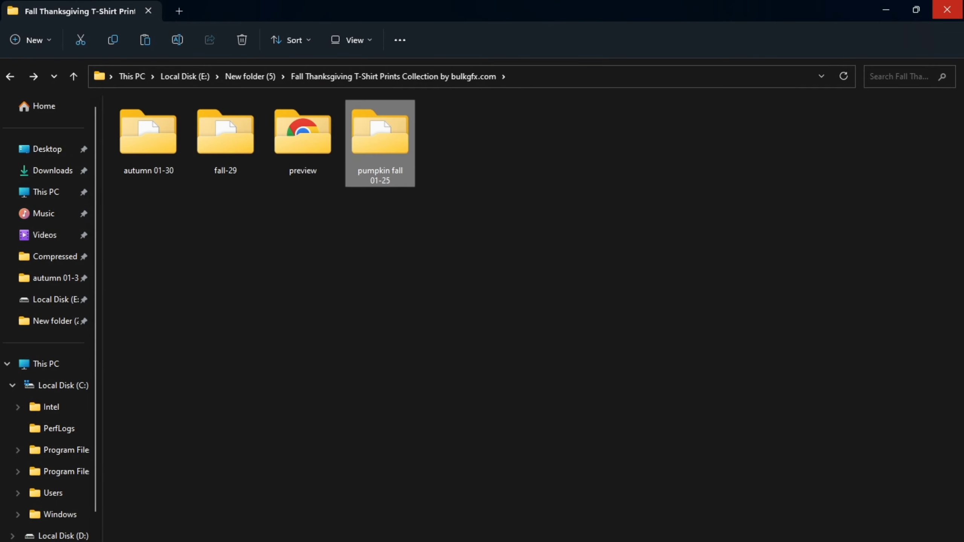
{"action": "scroll", "coordinate": [192, 161], "scroll_direction": "up", "scroll_amount": 3}
{"action": "scroll", "coordinate": [191, 162], "scroll_direction": "up", "scroll_amount": 5}
{"action": "scroll", "coordinate": [203, 185], "scroll_direction": "up", "scroll_amount": 2}
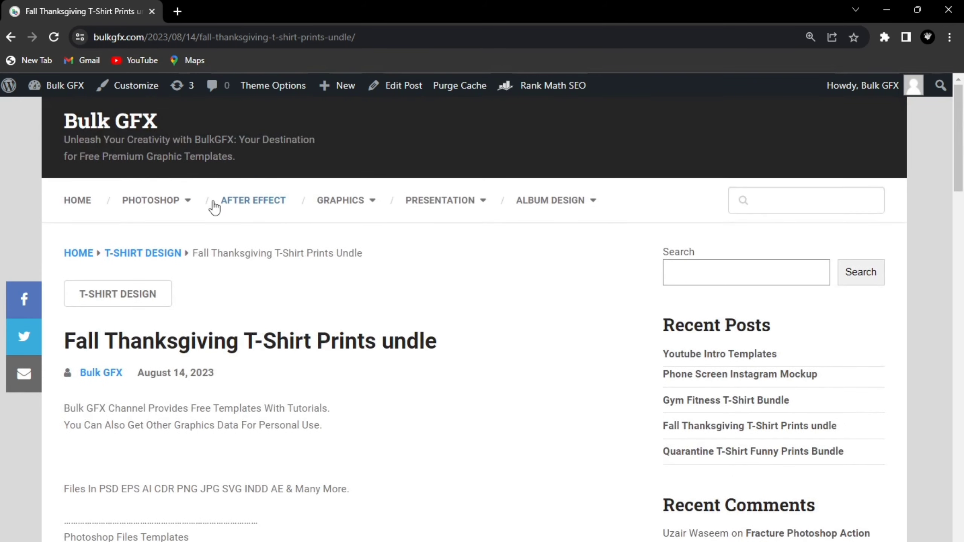